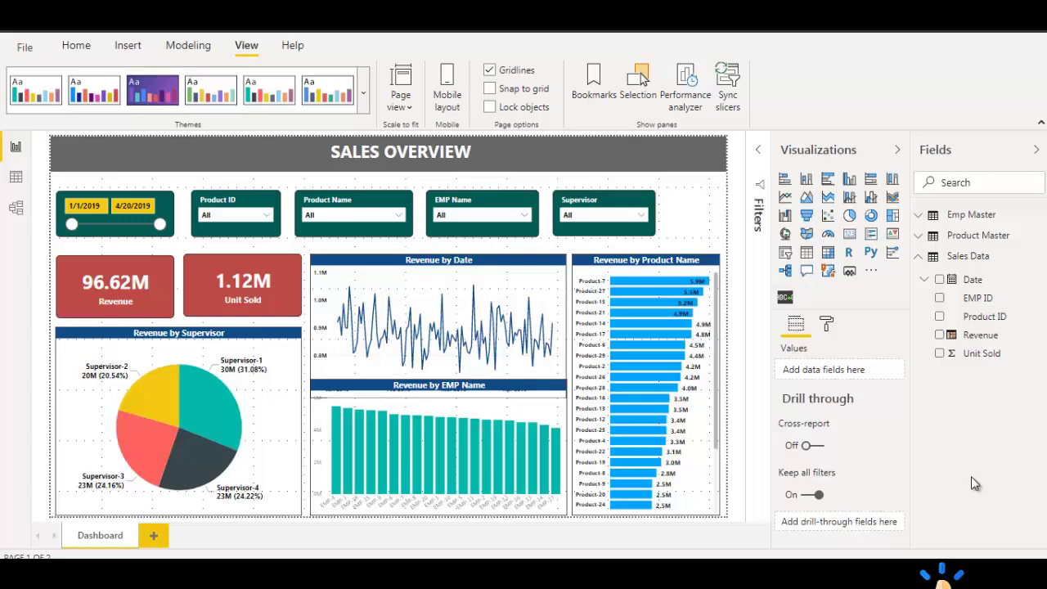
# Step: Filter the EMP Name slicer to EMP-10 and EMP-12
pyautogui.click(525, 216)
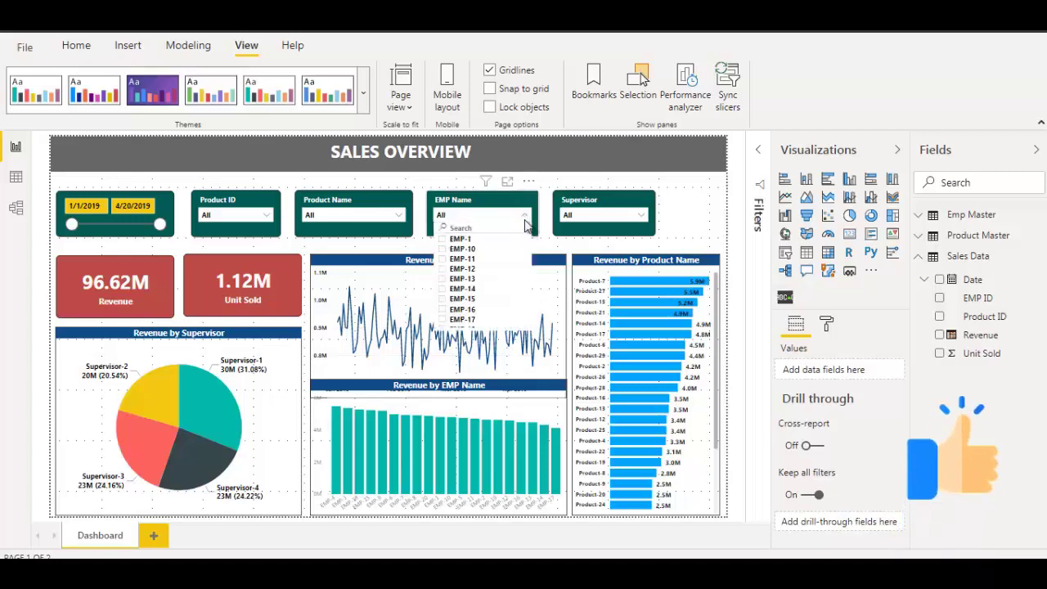
pyautogui.click(443, 249)
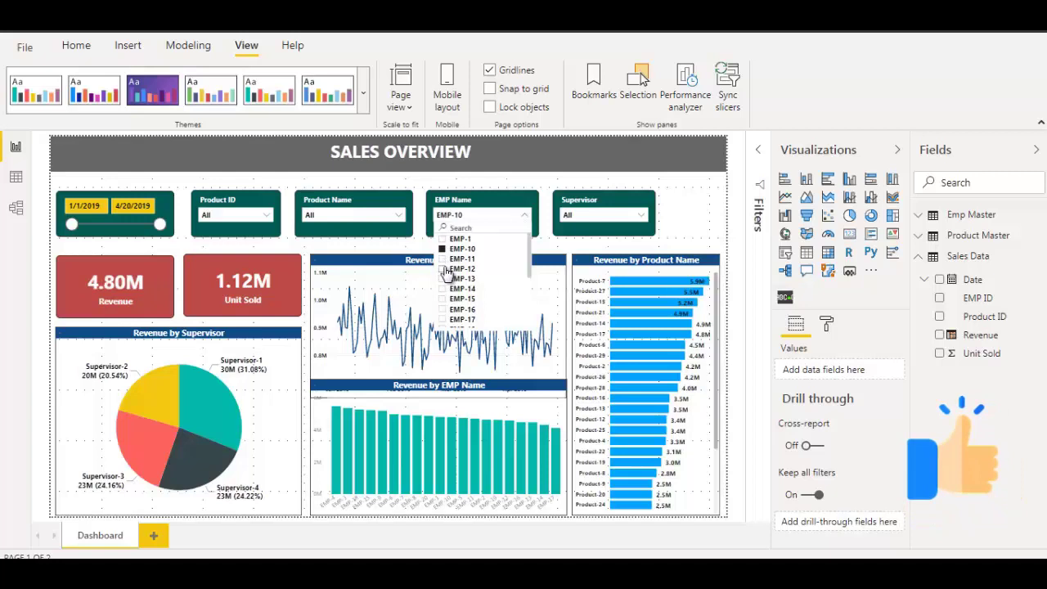
pyautogui.keyDown('ctrl'); pyautogui.click(443, 269); pyautogui.keyUp('ctrl')
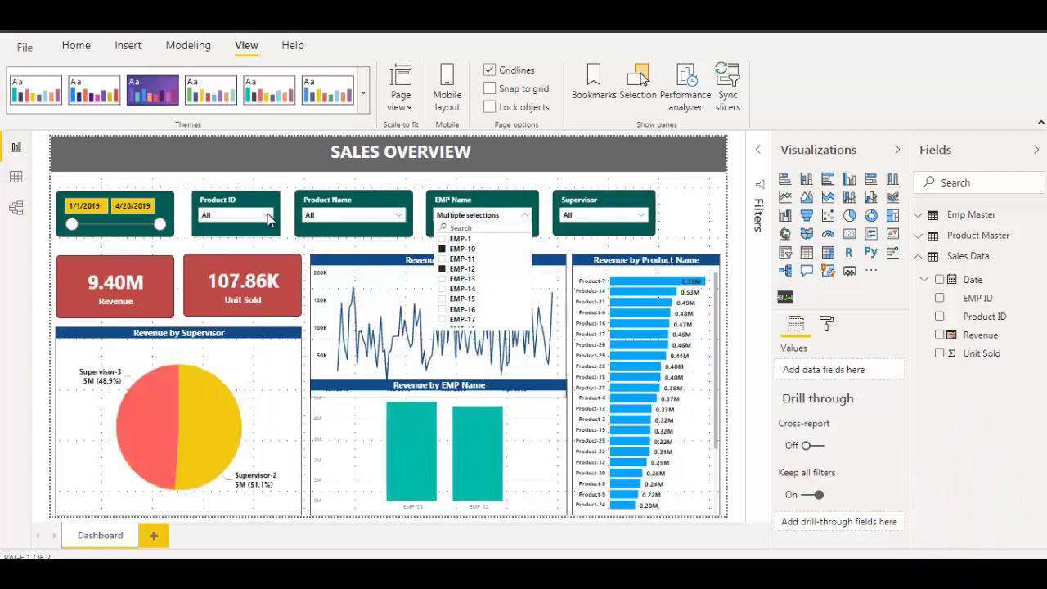
pyautogui.click(268, 216)
# Step: Filter Product ID to P10002 and P10005, then reset Product ID and EMP Name to All
pyautogui.click(269, 216)
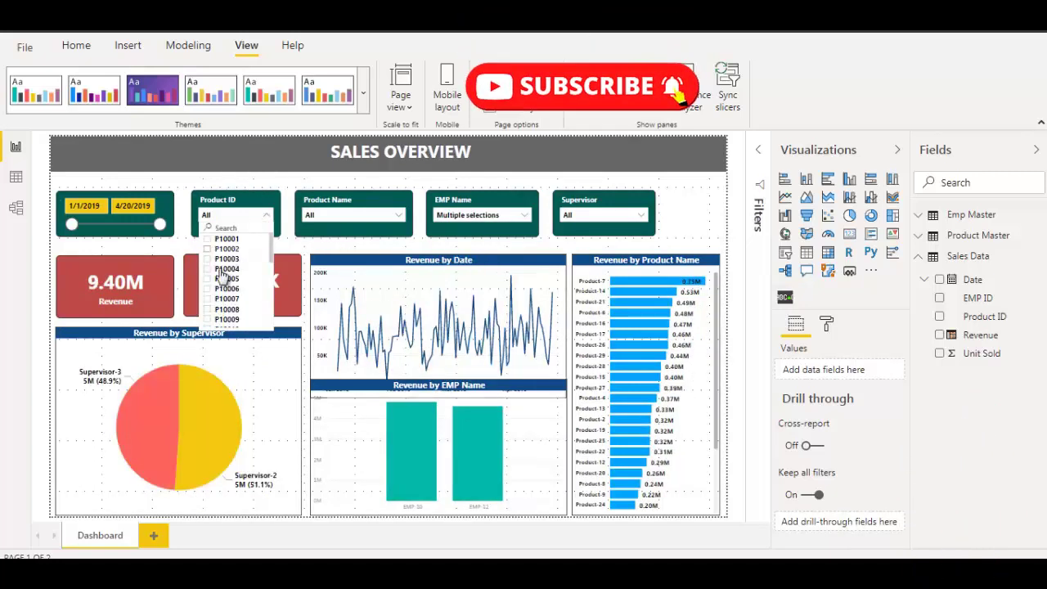
pyautogui.click(222, 278)
pyautogui.keyDown('ctrl'); pyautogui.click(233, 249); pyautogui.keyUp('ctrl')
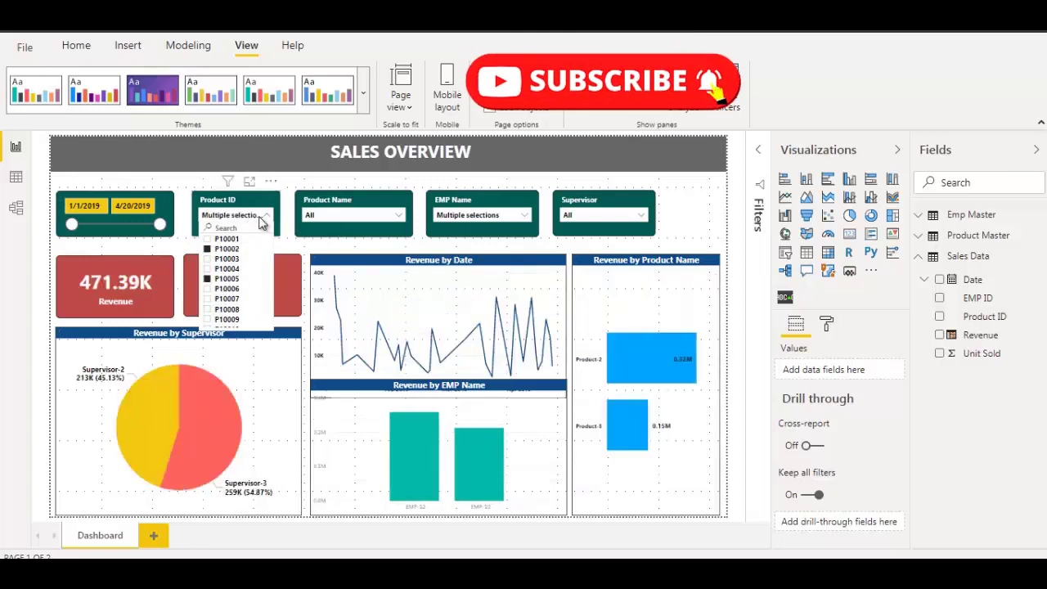
pyautogui.click(262, 218)
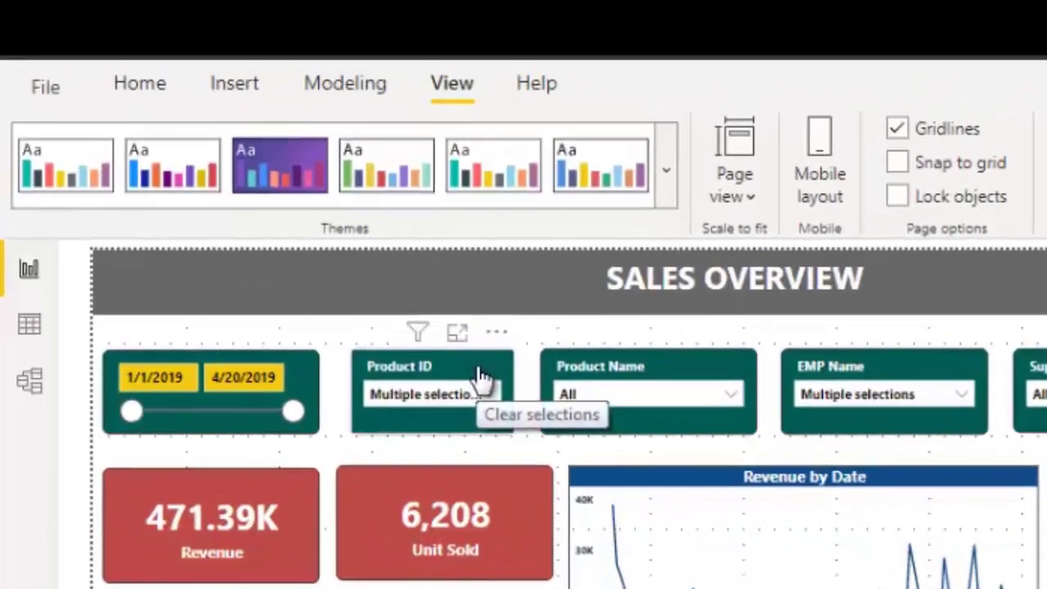
pyautogui.click(349, 275)
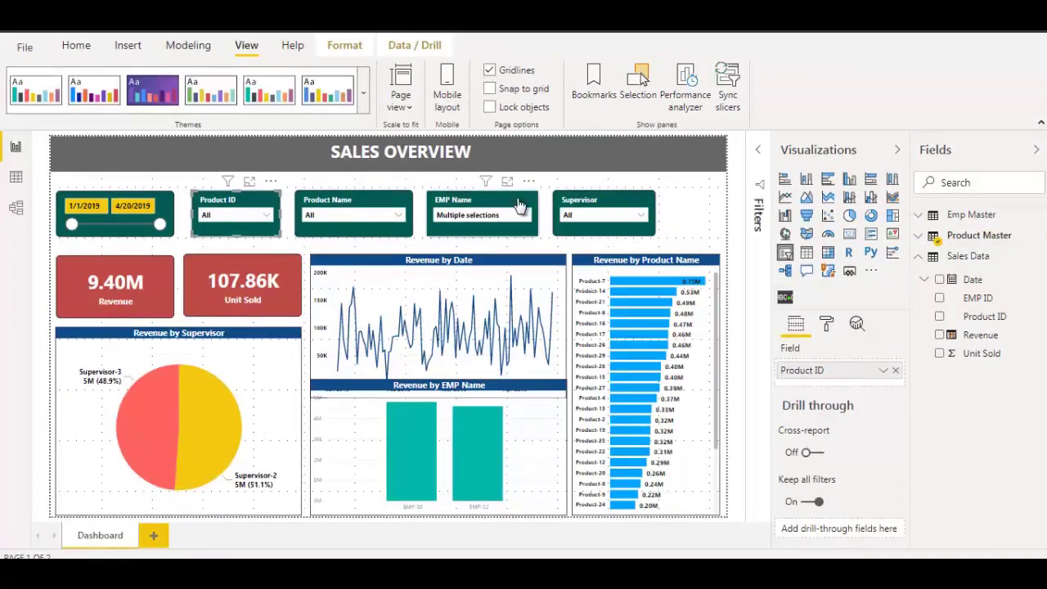
pyautogui.click(518, 205)
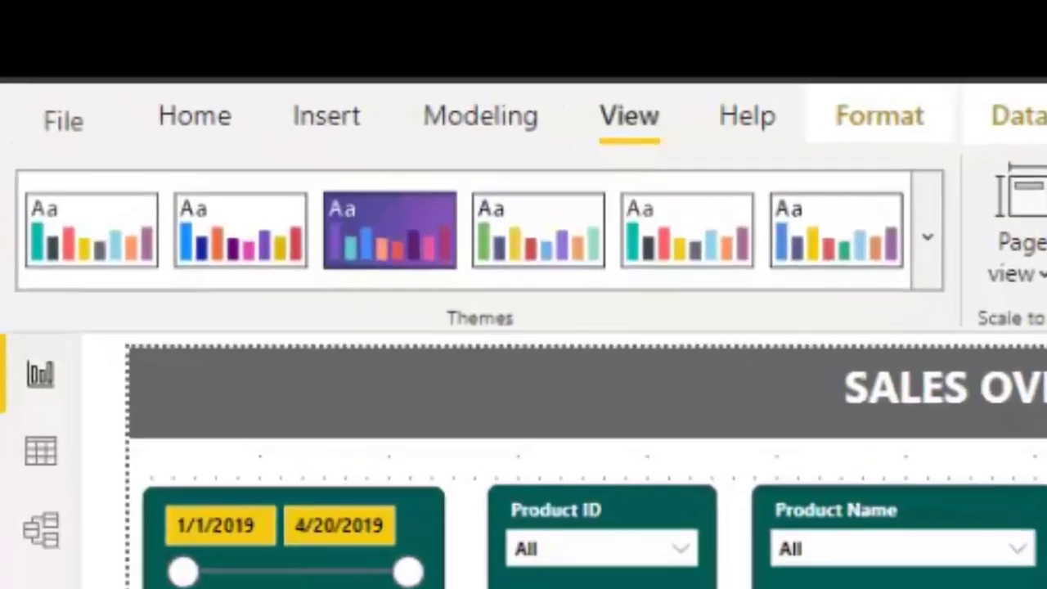
# Step: Insert a blank button and place it just right of the Supervisor slicer
pyautogui.click(343, 125)
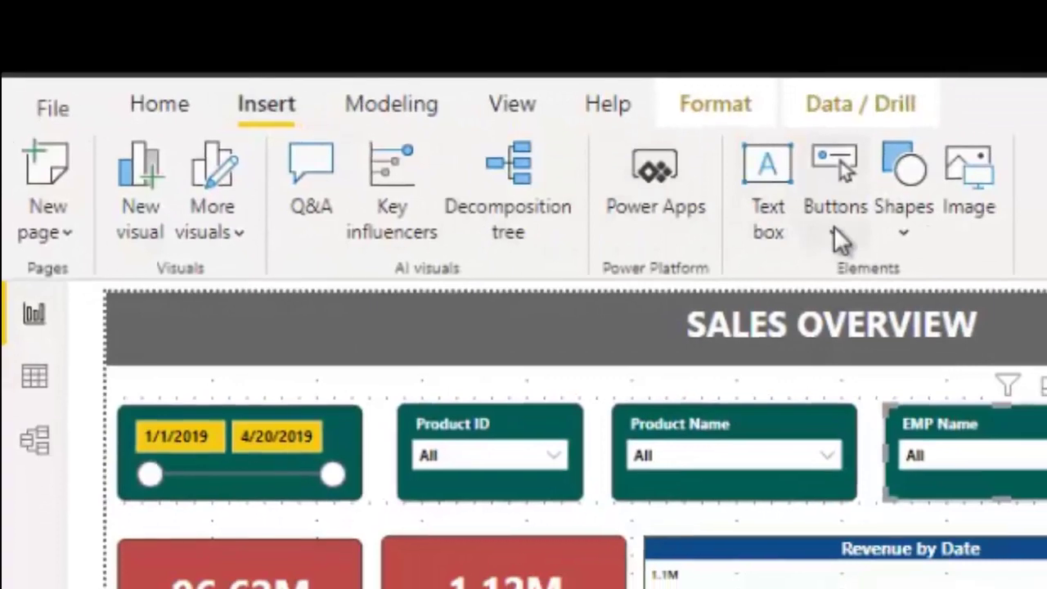
pyautogui.click(971, 258)
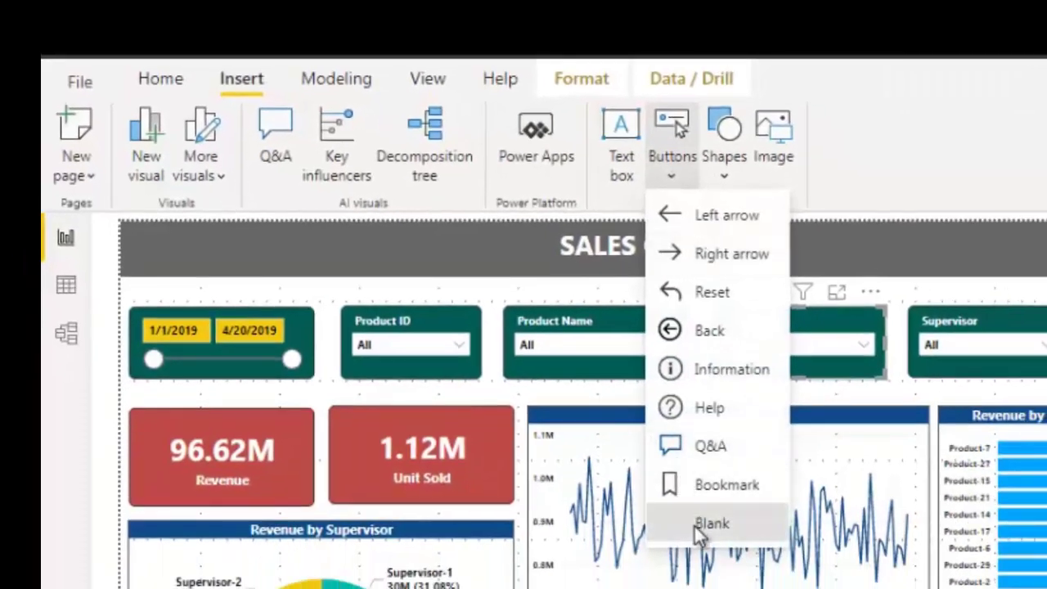
pyautogui.click(695, 526)
pyautogui.moveTo(145, 240); pyautogui.dragTo(1044, 309)
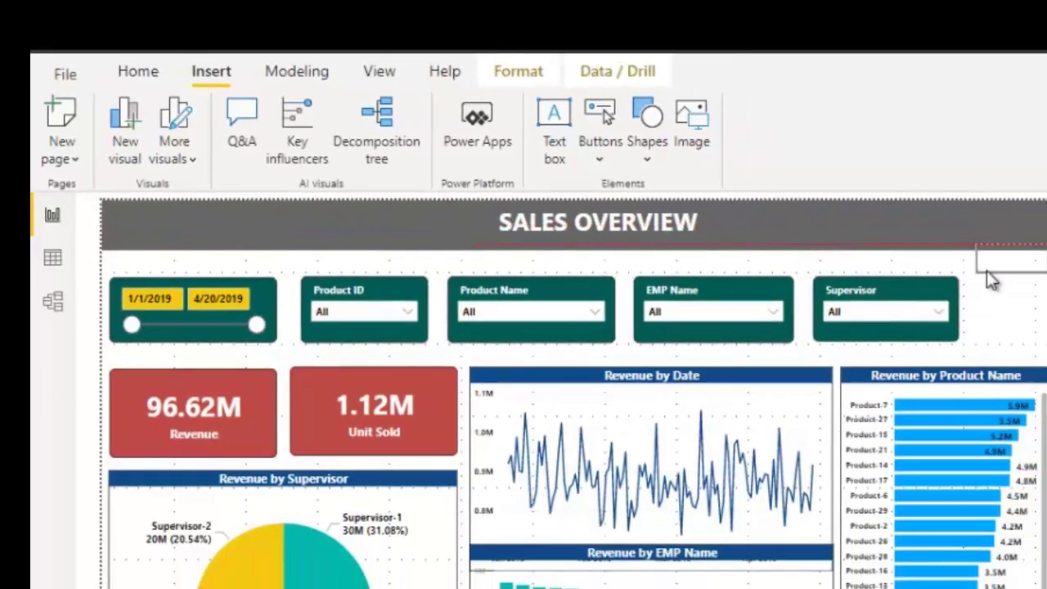
pyautogui.moveTo(988, 280); pyautogui.dragTo(989, 310)
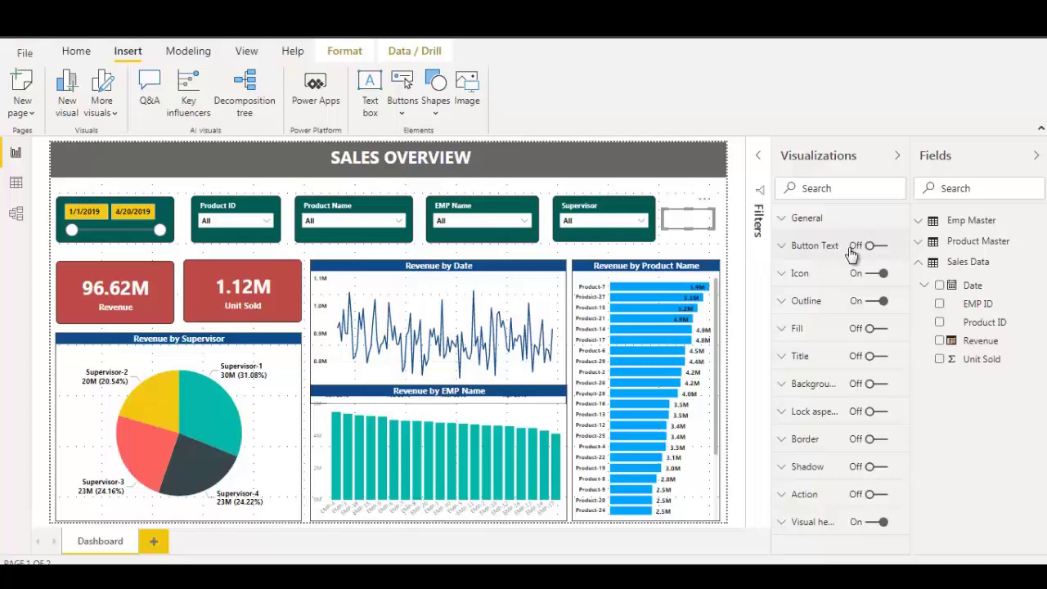
# Step: Turn on the button text and begin editing its text field
pyautogui.click(884, 250)
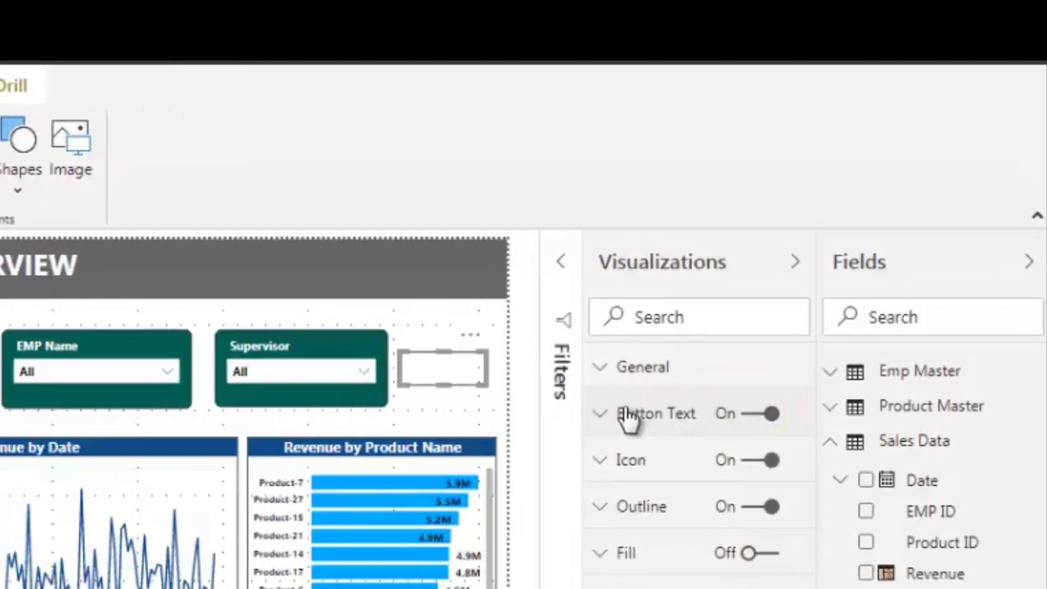
pyautogui.click(628, 418)
pyautogui.click(681, 536)
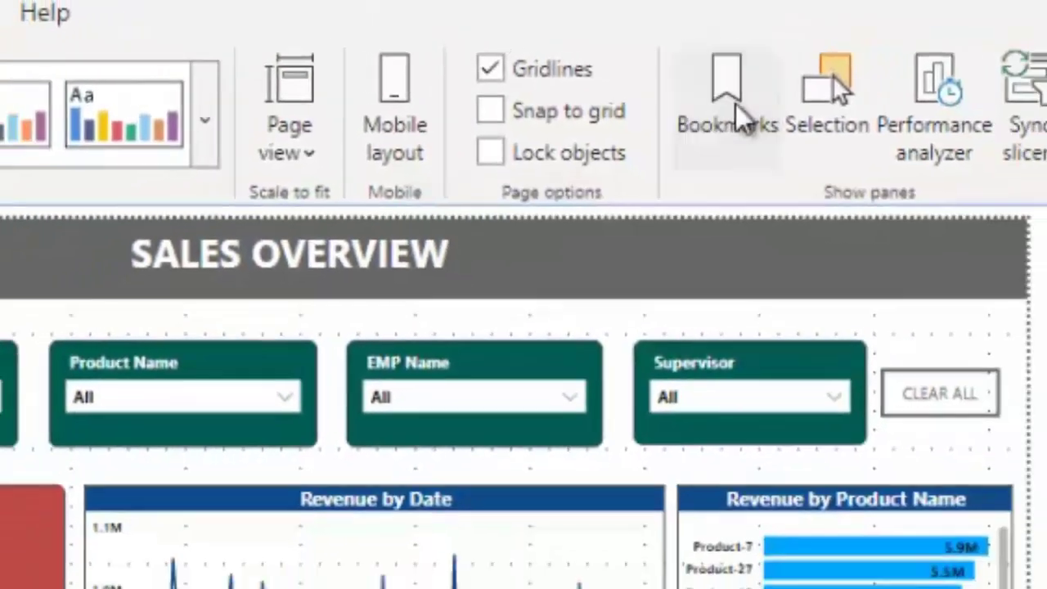
# Step: Add a bookmark of the unfiltered dashboard and rename Bookmark 1 to 'Clear All'
pyautogui.click(735, 104)
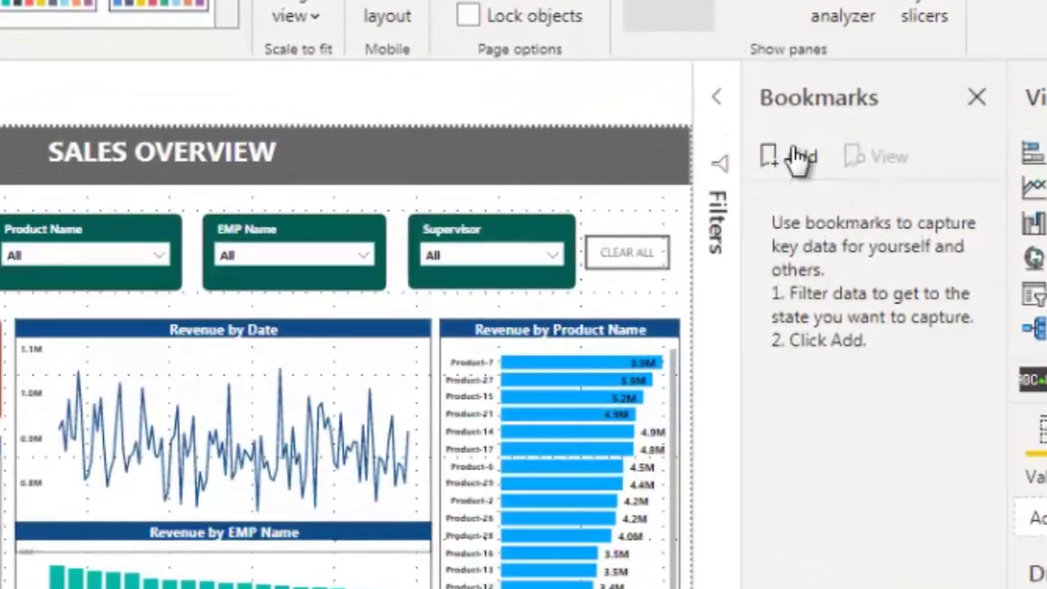
pyautogui.click(798, 160)
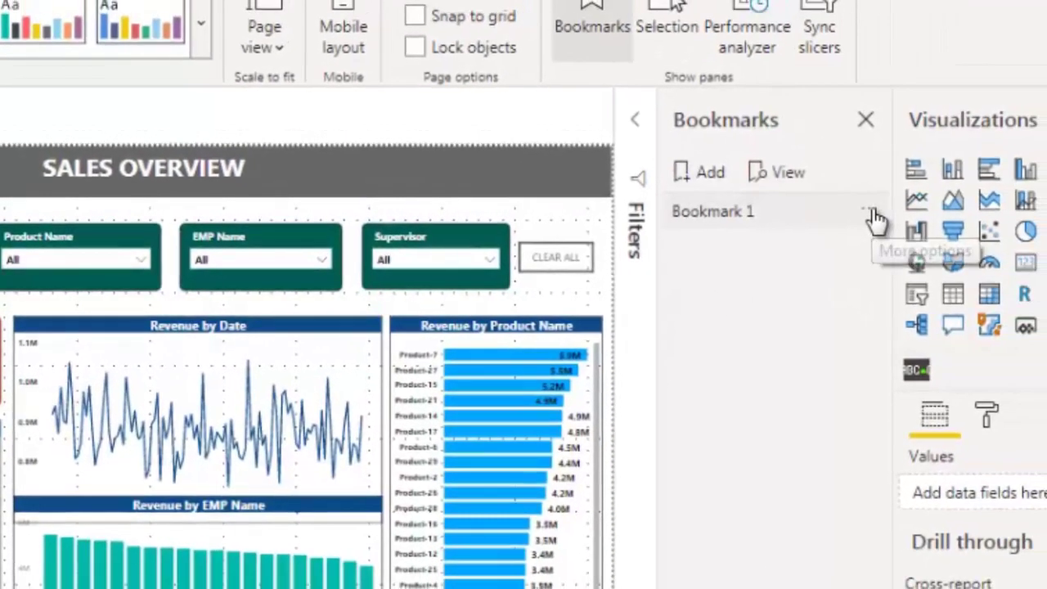
pyautogui.click(868, 212)
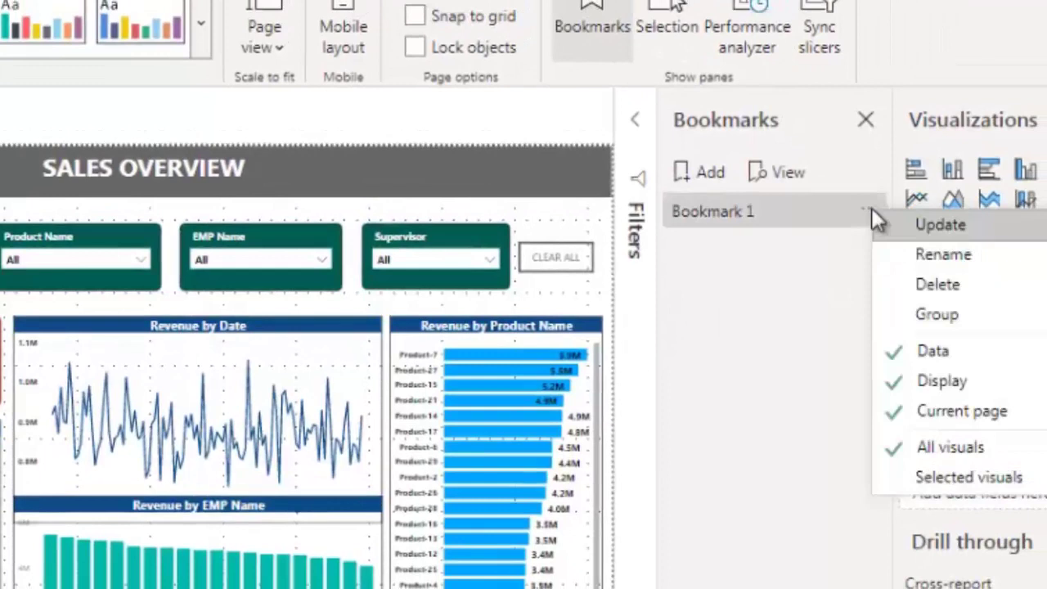
pyautogui.click(963, 253)
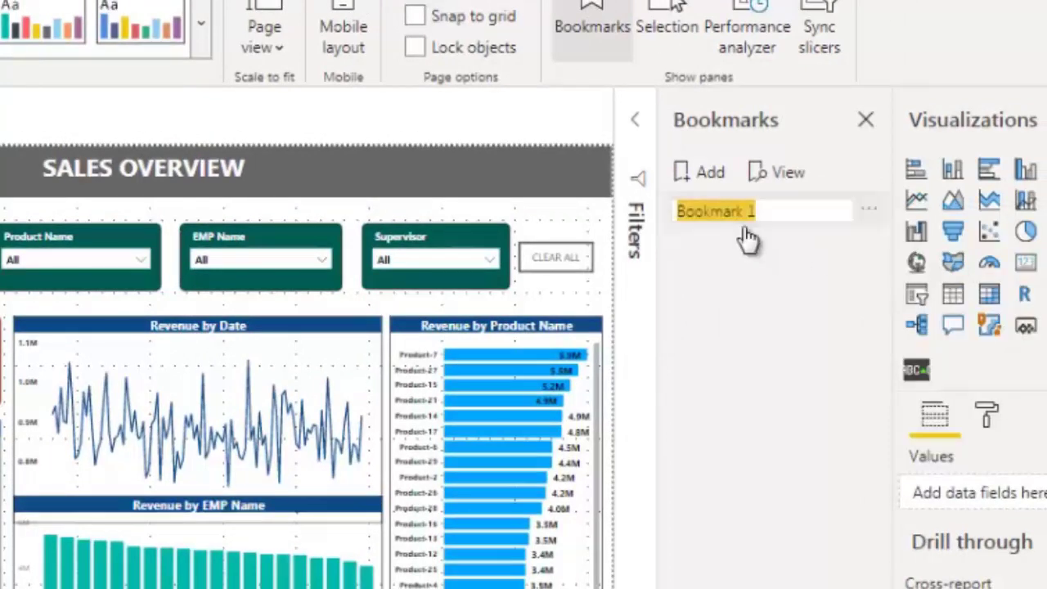
pyautogui.write('C')
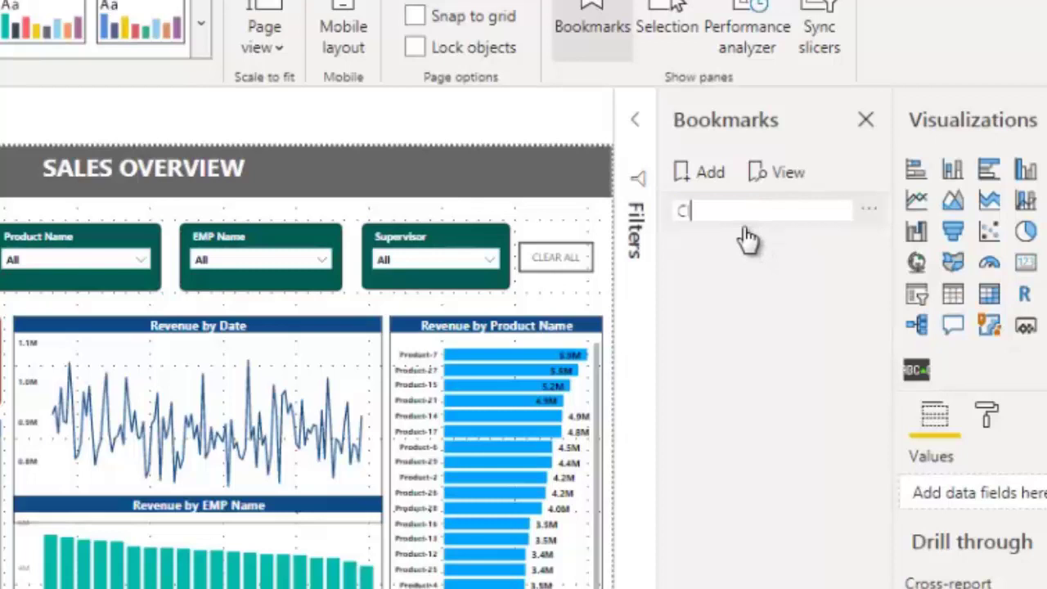
pyautogui.write('lear All')
pyautogui.press('Return')
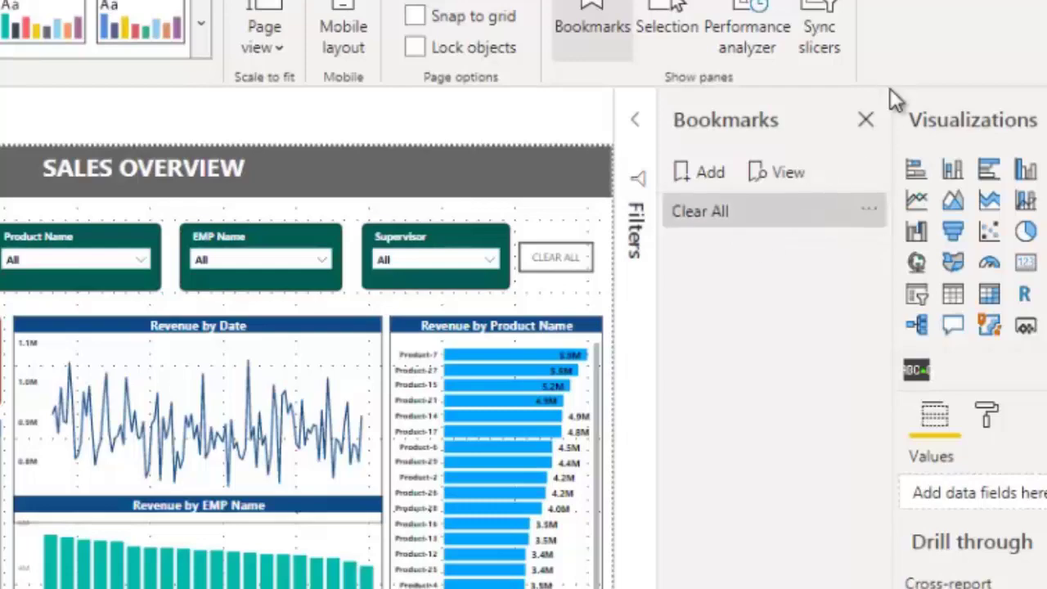
# Step: Turn on the CLEAR ALL button's action with Type Bookmark and Bookmark 'Clear All'
pyautogui.click(864, 122)
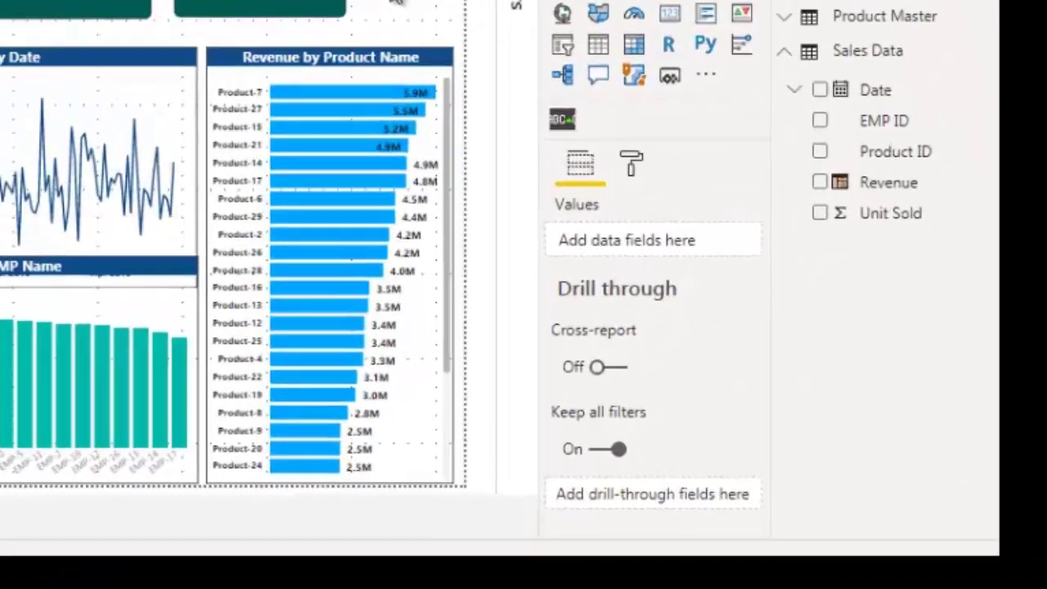
pyautogui.click(396, 4)
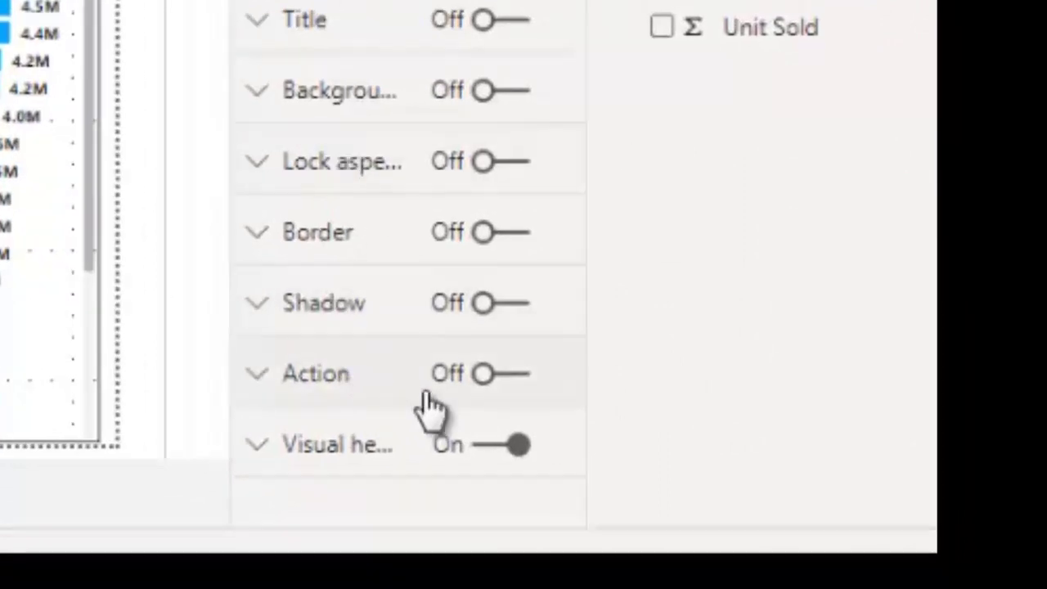
pyautogui.click(502, 380)
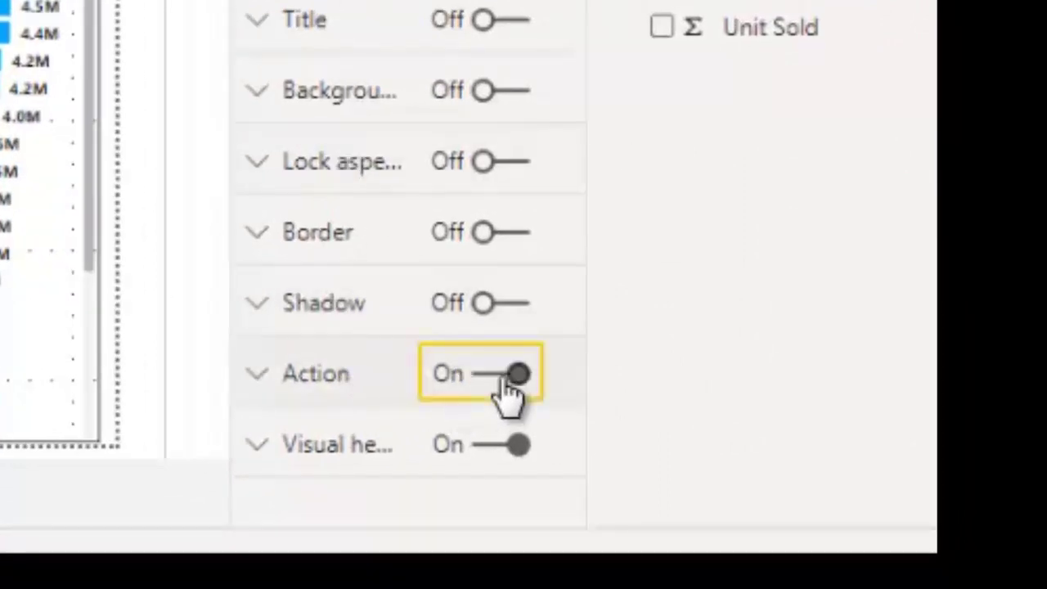
pyautogui.click(272, 378)
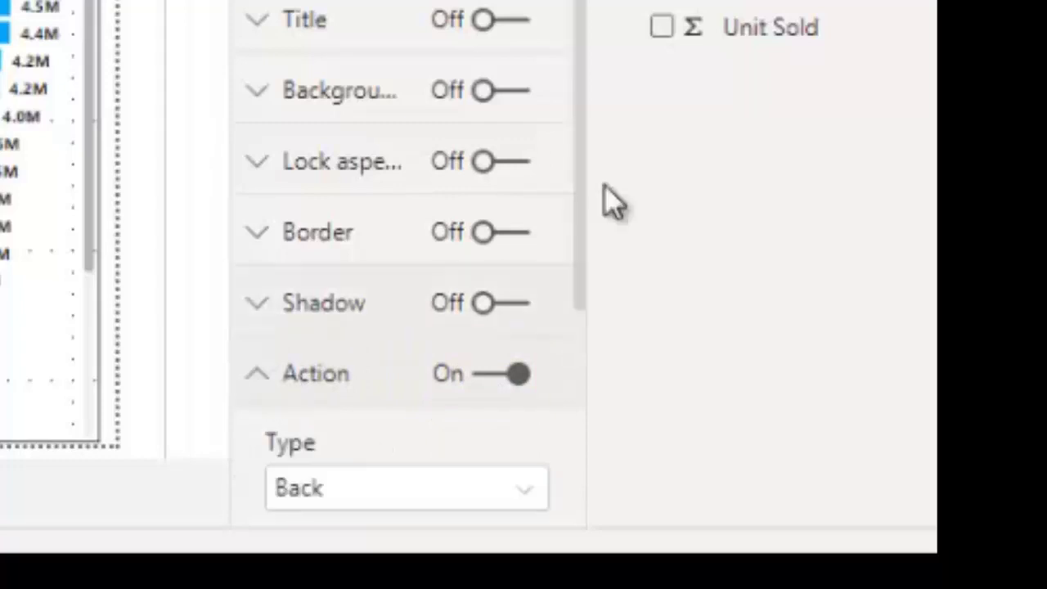
pyautogui.moveTo(580, 206); pyautogui.dragTo(562, 379)
pyautogui.click(532, 264)
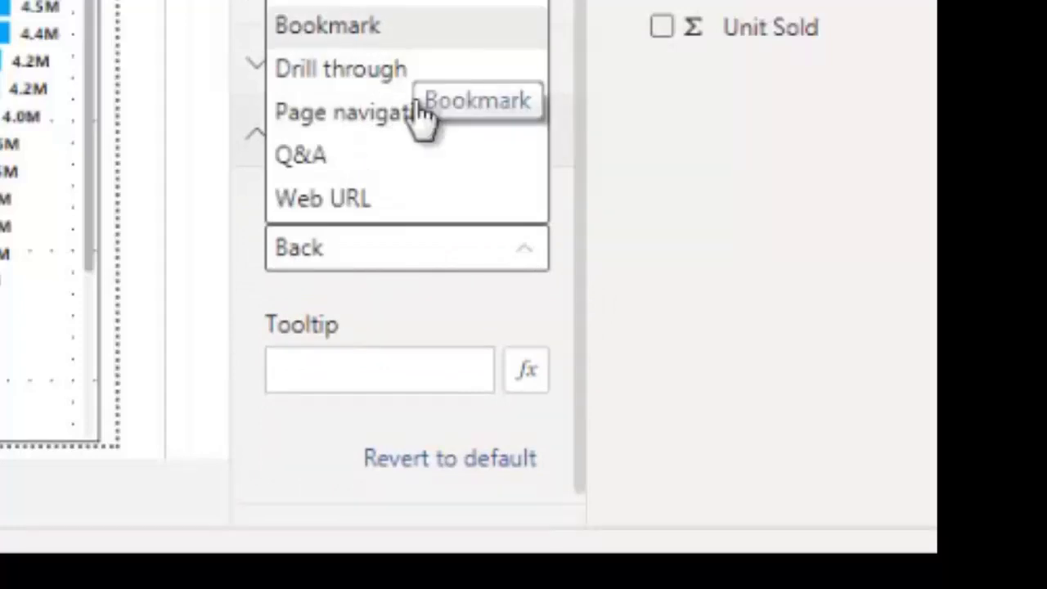
pyautogui.click(413, 27)
pyautogui.click(524, 378)
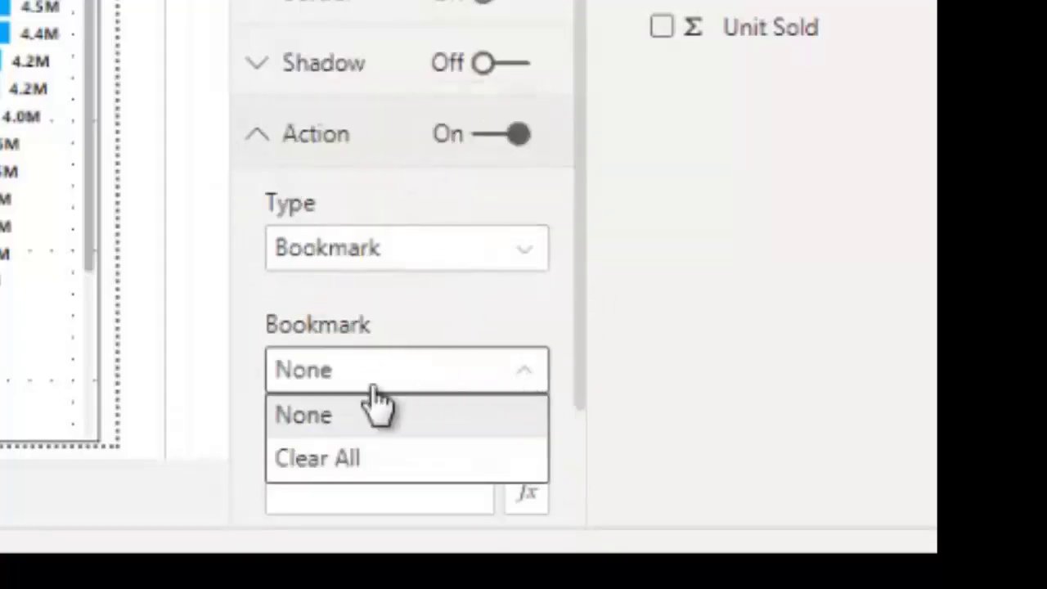
pyautogui.click(327, 459)
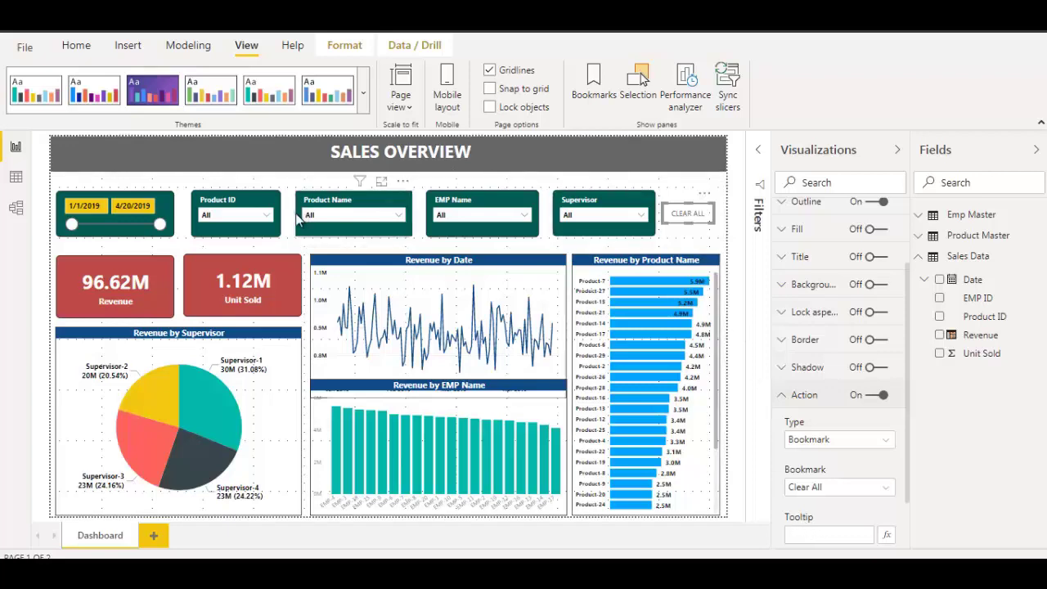
# Step: Check Product-11 and Product-13 in the Product Name slicer
pyautogui.click(387, 217)
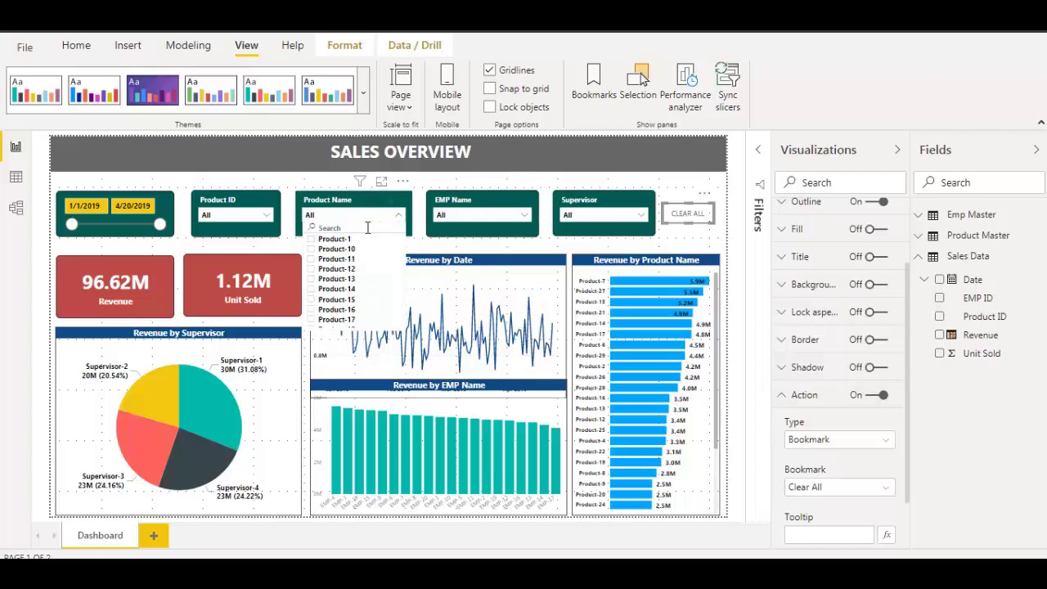
pyautogui.click(336, 260)
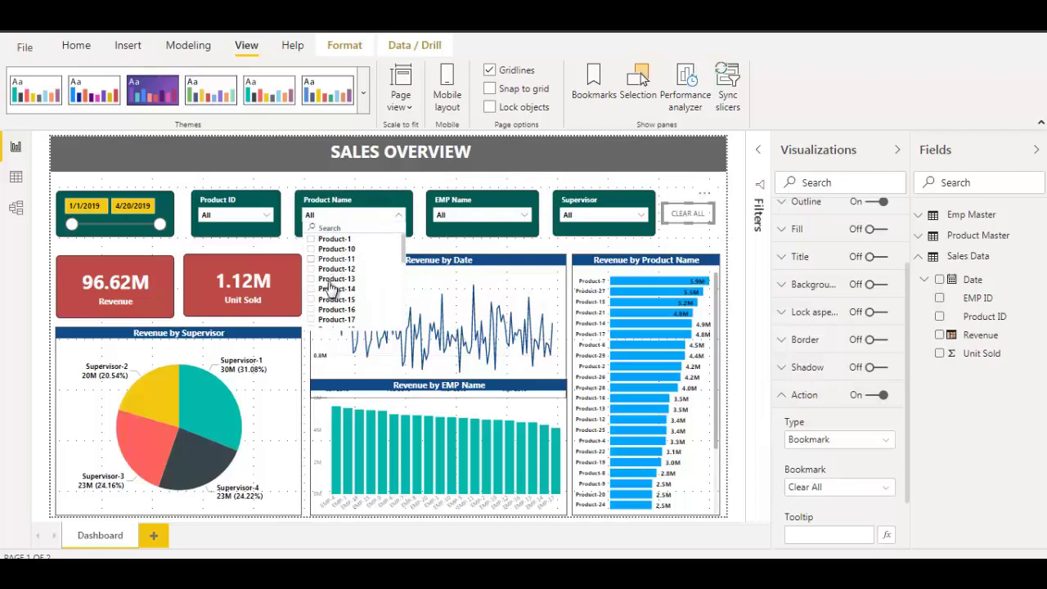
pyautogui.keyDown('ctrl'); pyautogui.click(336, 279); pyautogui.keyUp('ctrl')
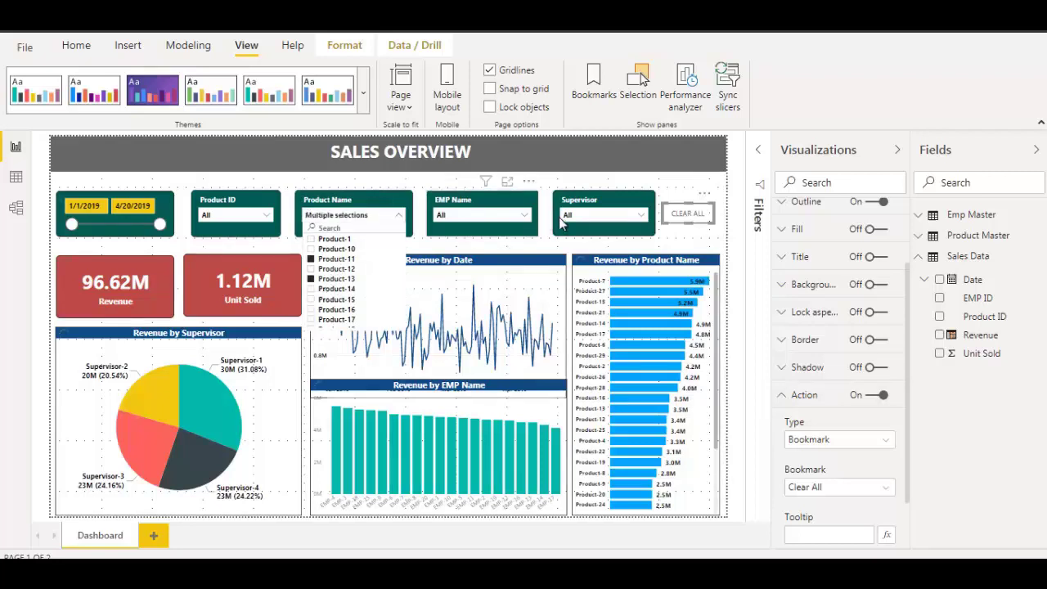
# Step: Filter Supervisor to Supervisor-2 and Supervisor-3, then Ctrl+click CLEAR ALL to reset all slicers
pyautogui.click(588, 217)
pyautogui.click(579, 238)
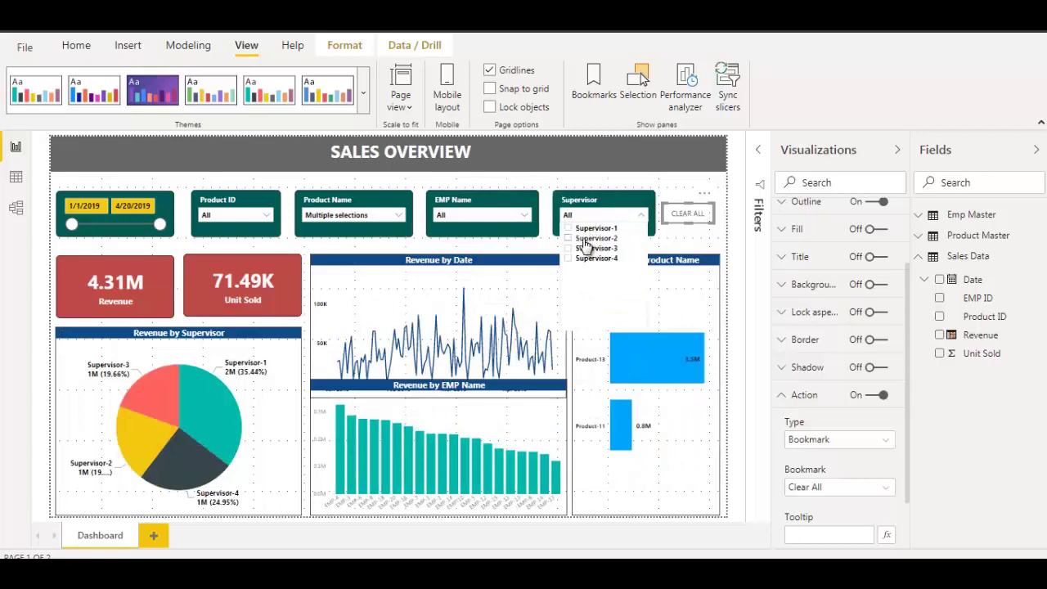
pyautogui.keyDown('ctrl'); pyautogui.click(579, 249); pyautogui.keyUp('ctrl')
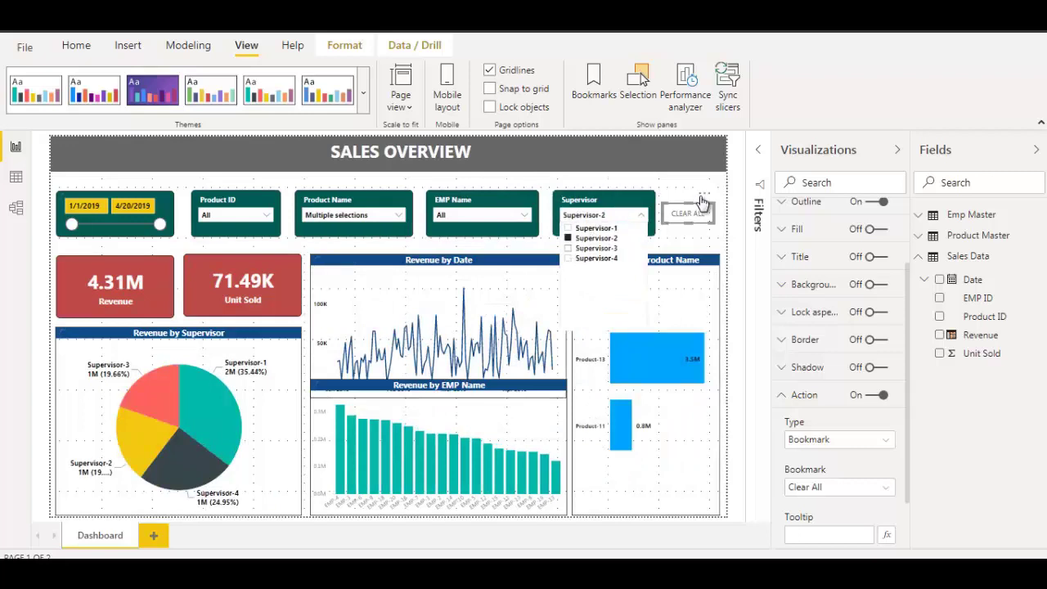
pyautogui.click(672, 202)
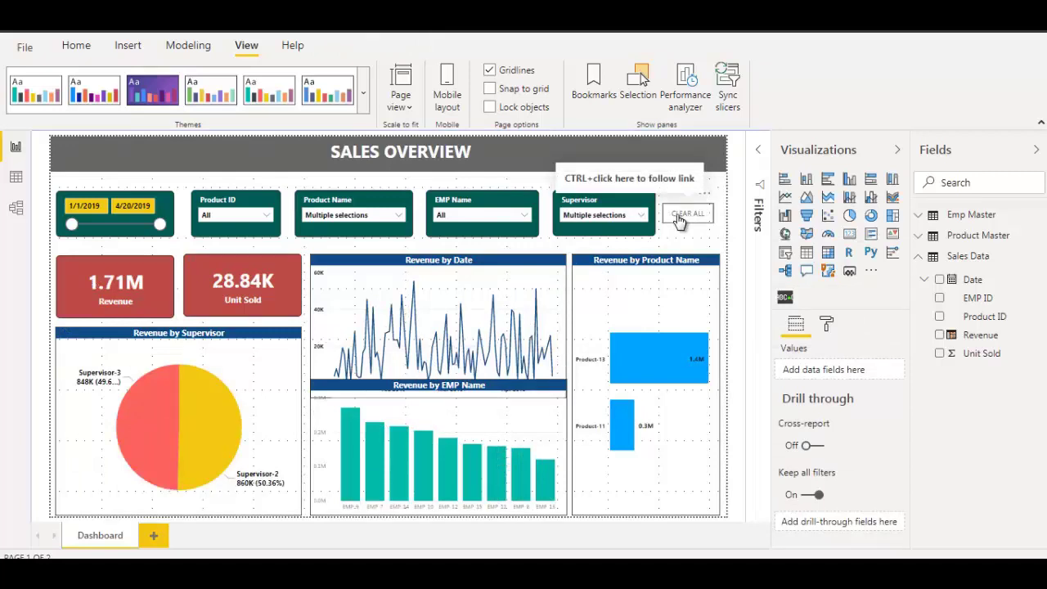
pyautogui.keyDown('ctrl'); pyautogui.click(679, 221); pyautogui.keyUp('ctrl')
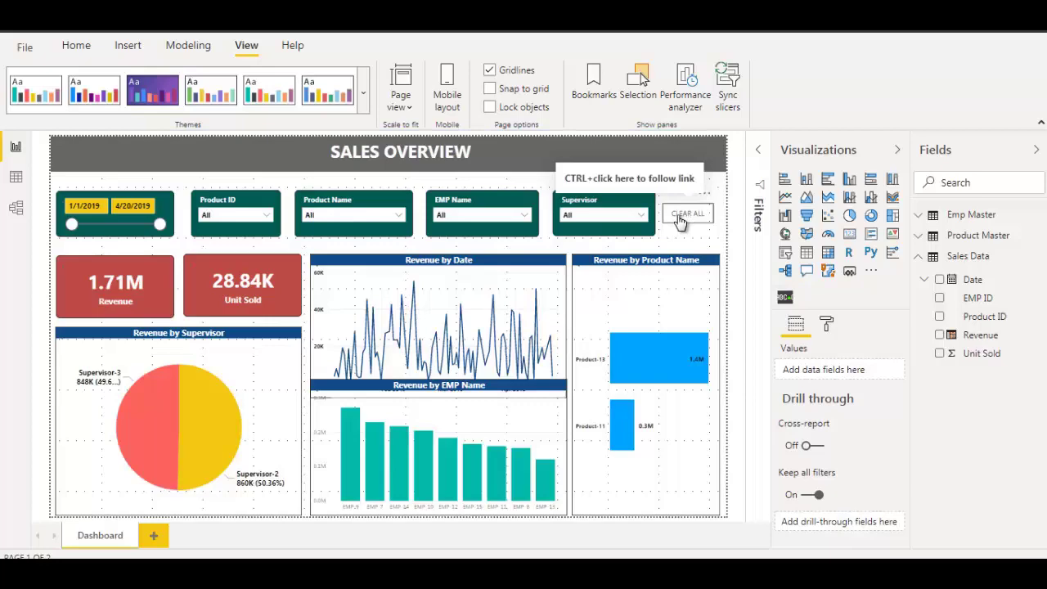